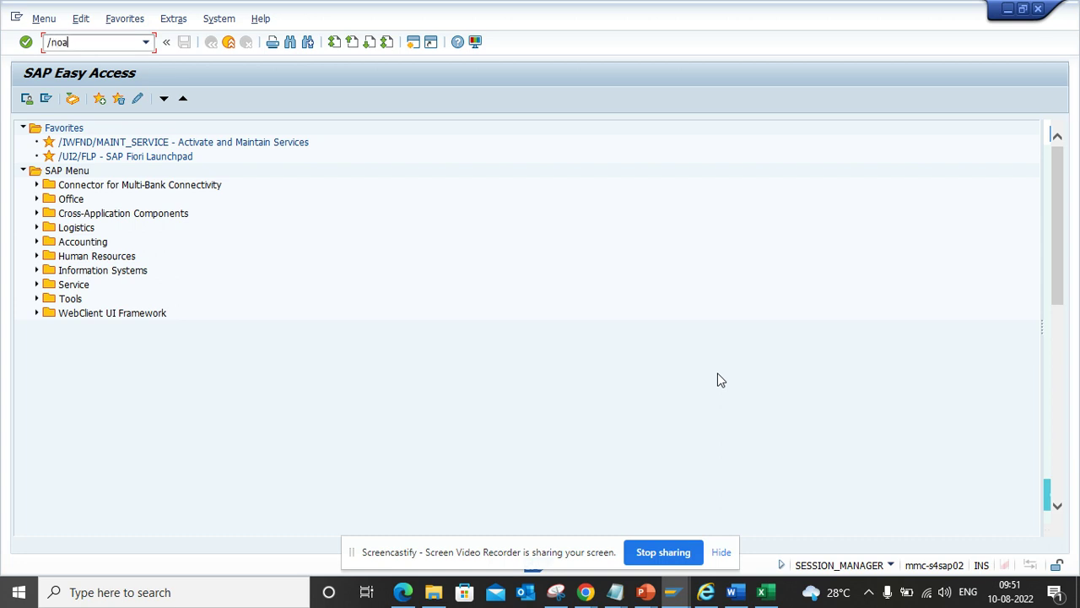
# - Start transaction OAWD (Store documents) in a new session with /noawd
pyautogui.write('wd')
pyautogui.press('Return')
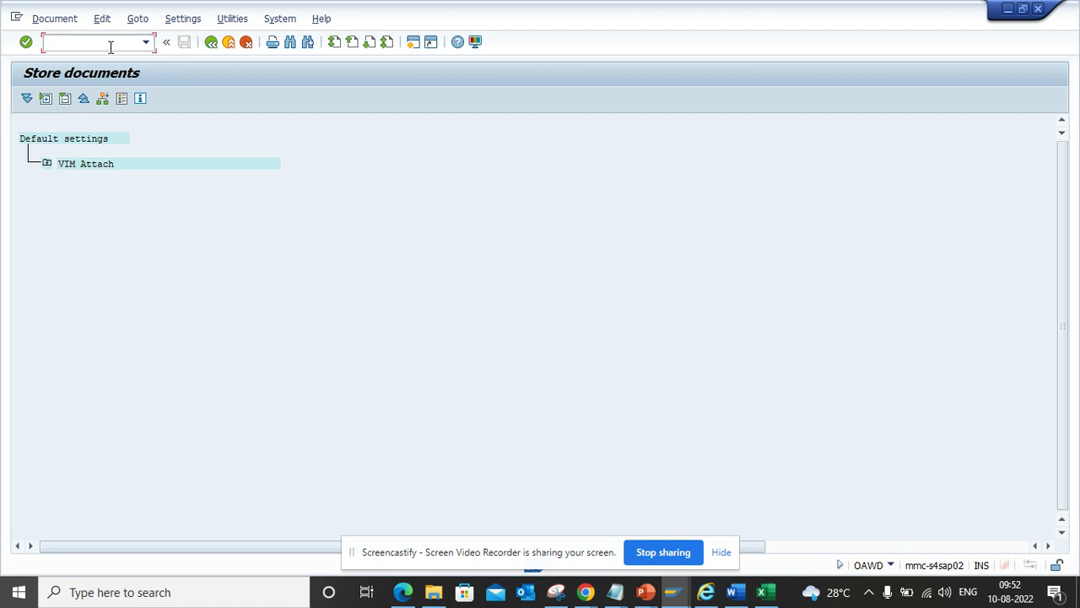
# - Run /noaws, agree to display locked data, and open New Entries at the Default setting level
pyautogui.write('/')
pyautogui.press('Return')
pyautogui.press('BackSpace')
pyautogui.press('BackSpace')
pyautogui.press('Return')
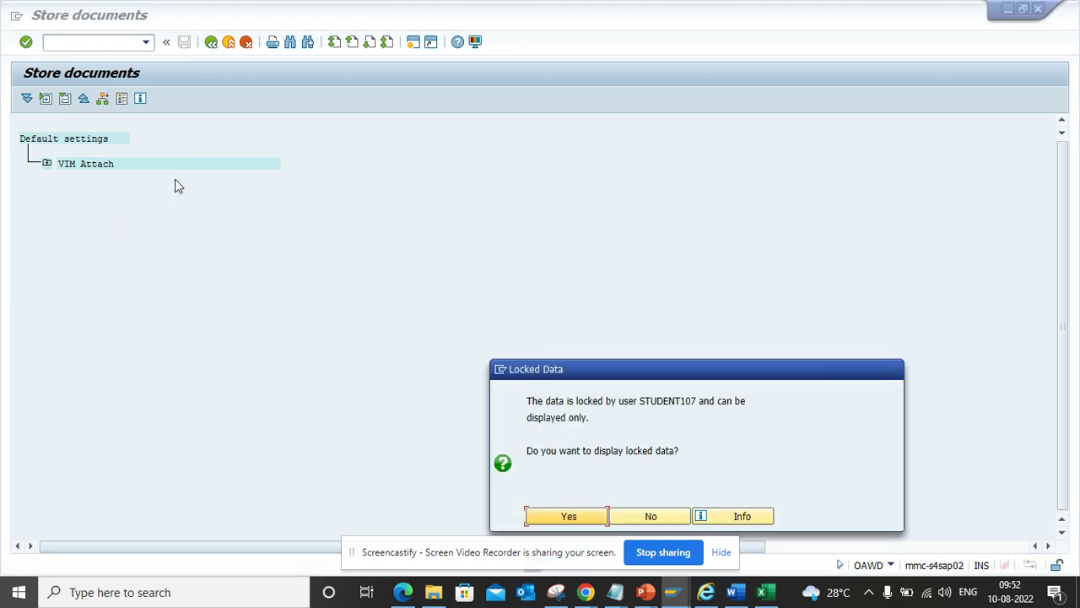
pyautogui.click(574, 515)
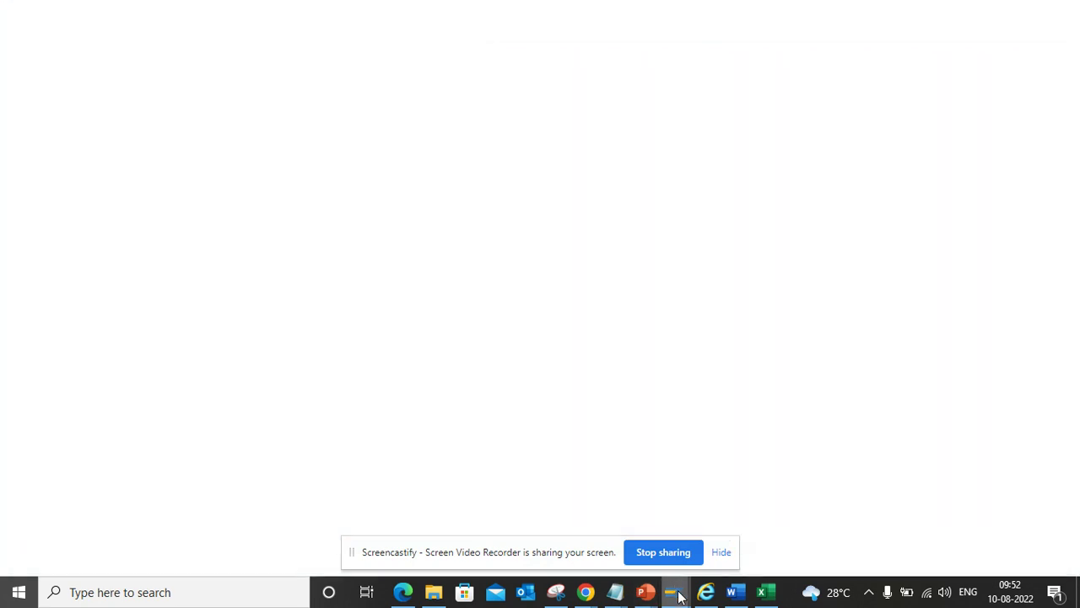
pyautogui.moveTo(677, 593)
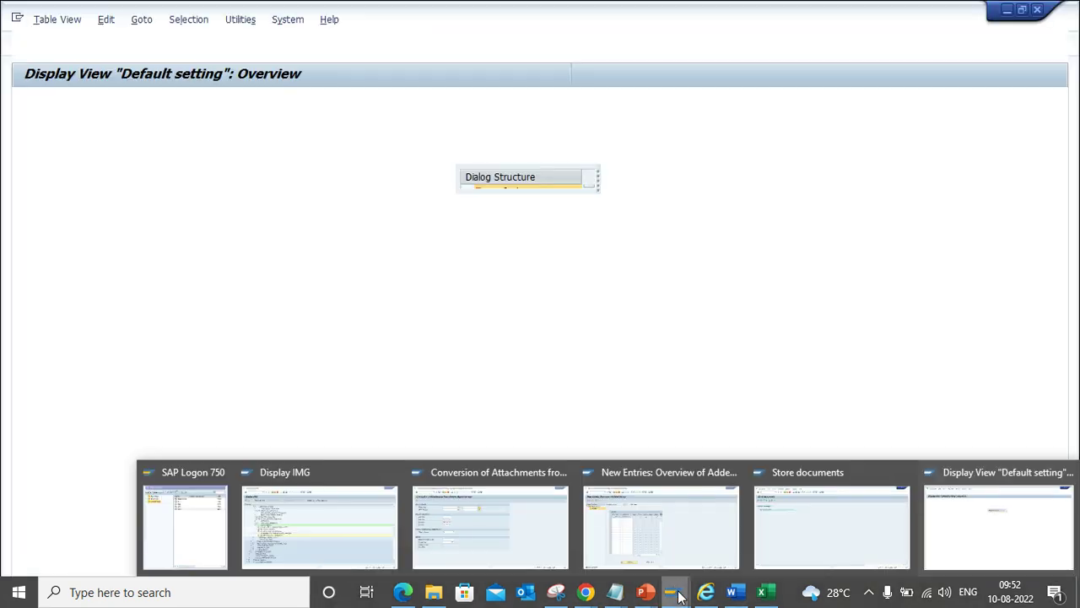
pyautogui.click(661, 524)
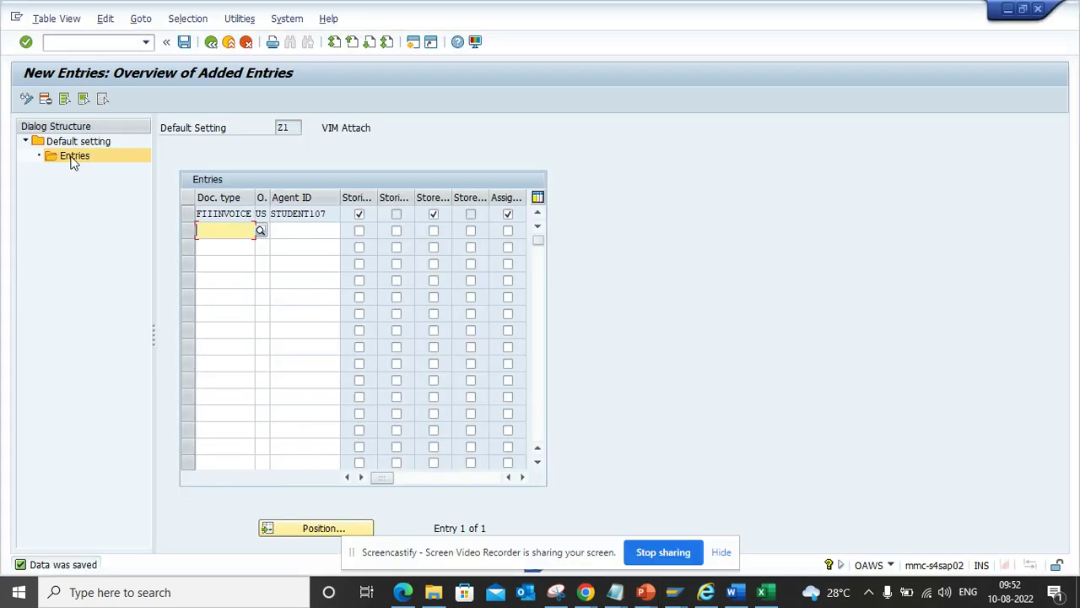
pyautogui.click(64, 141)
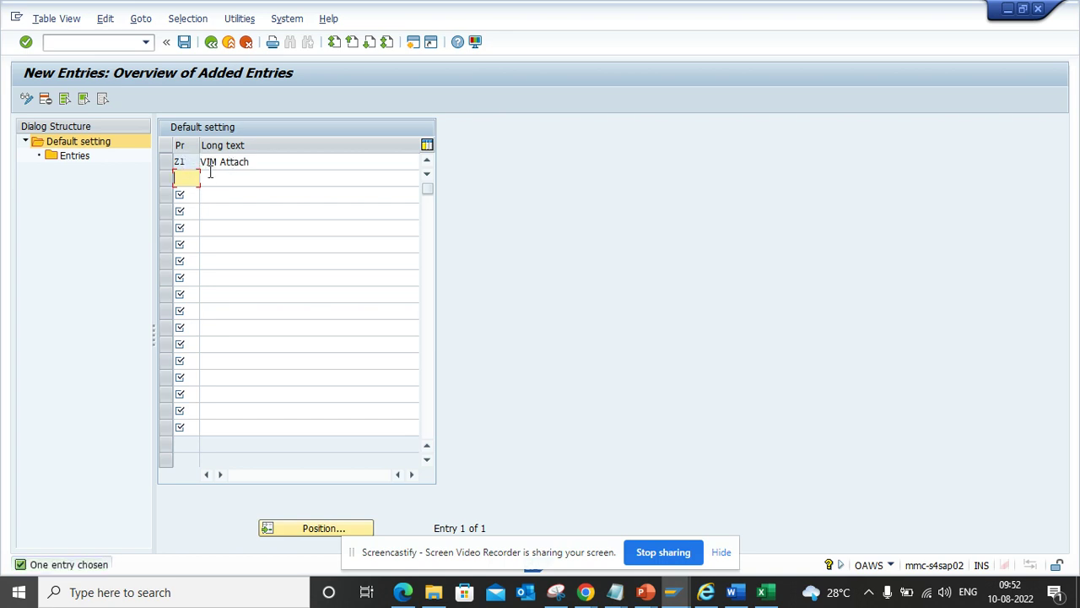
# - Add default setting Z2 with long text 'VIM NON-PO Invoice' and select its row
pyautogui.write('z2')
pyautogui.click(231, 179)
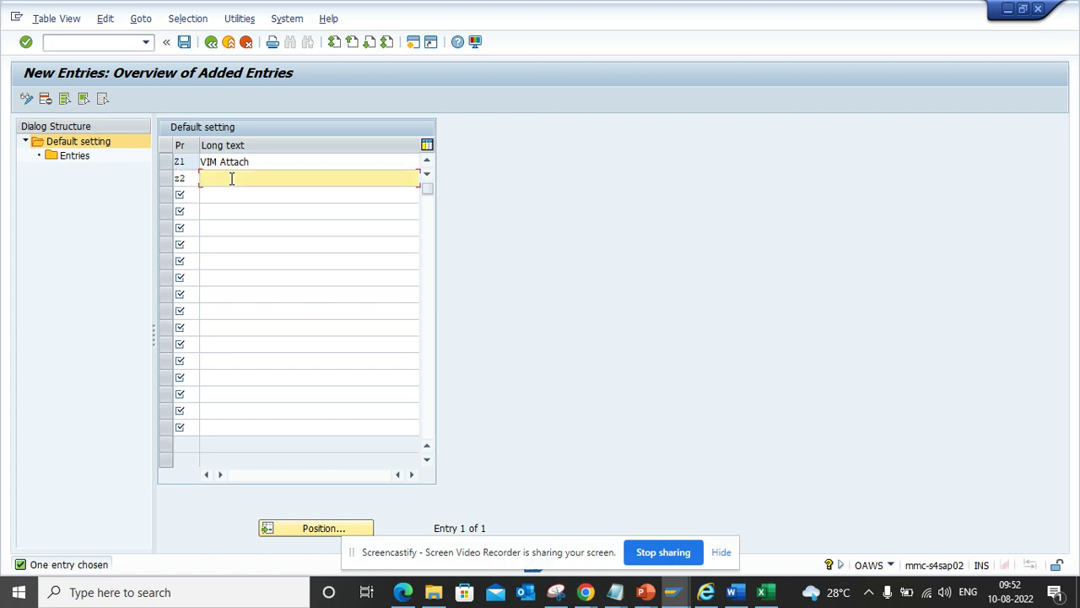
pyautogui.write('VIM')
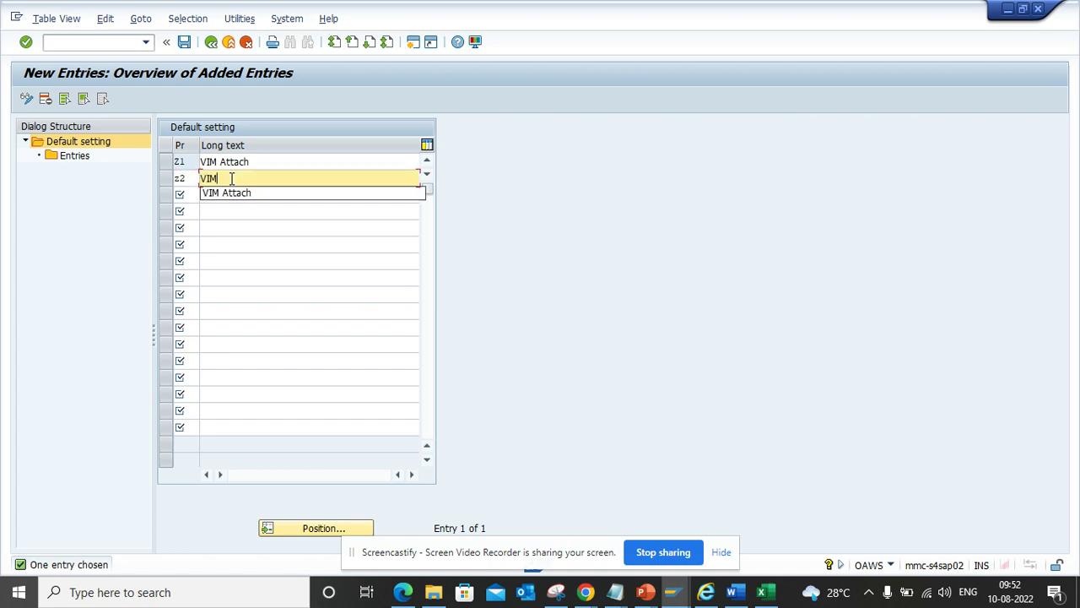
pyautogui.write(' NON-PO')
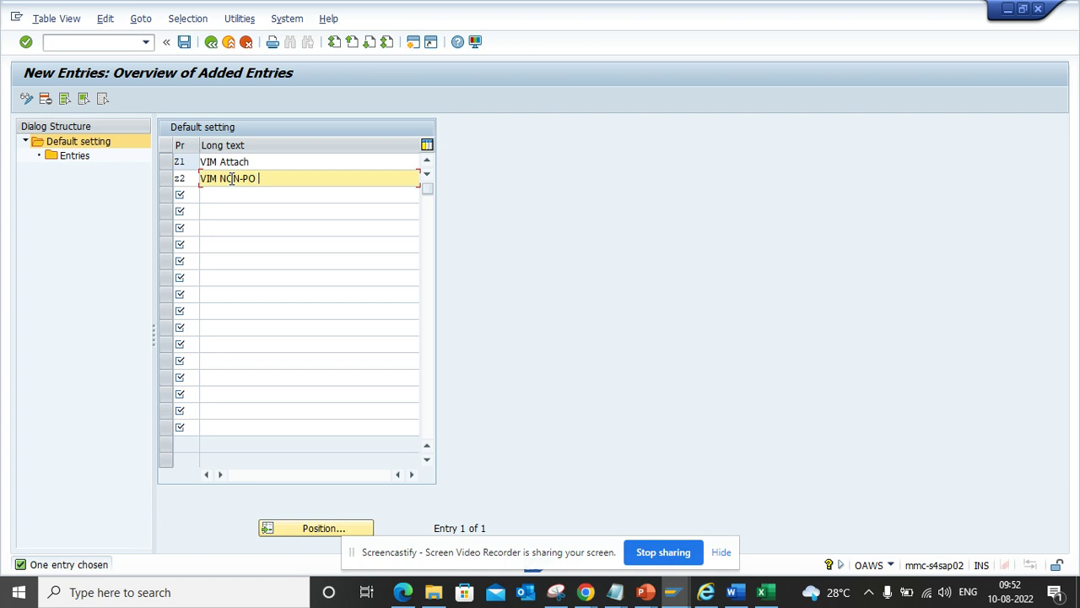
pyautogui.write('Invoice')
pyautogui.press('Return')
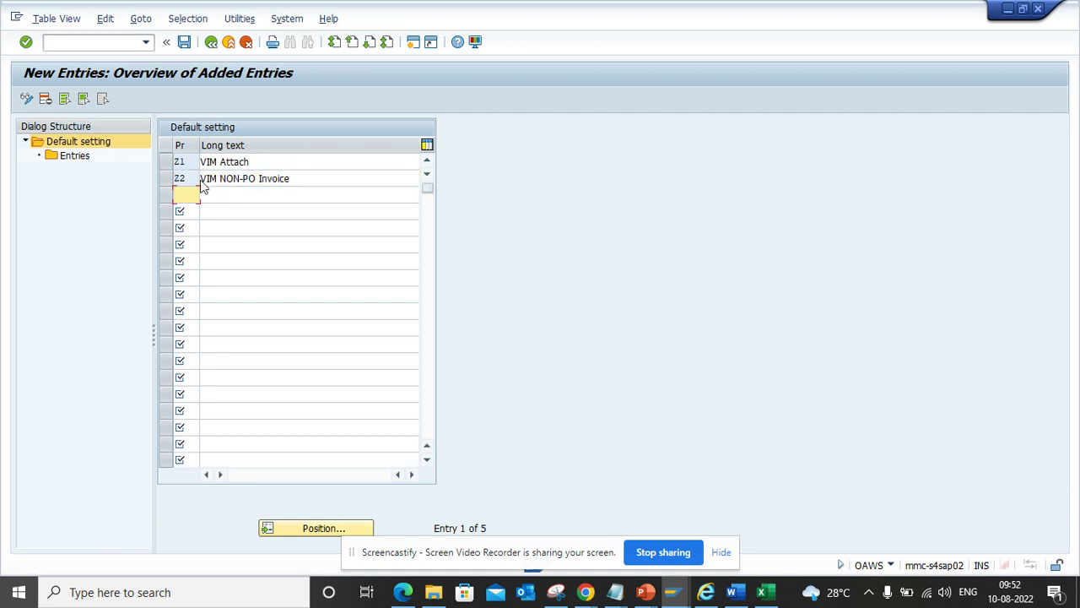
pyautogui.click(167, 178)
# - Open Z2's entries for adding and set the first row's document type to FIIINVOICE
pyautogui.doubleClick(82, 159)
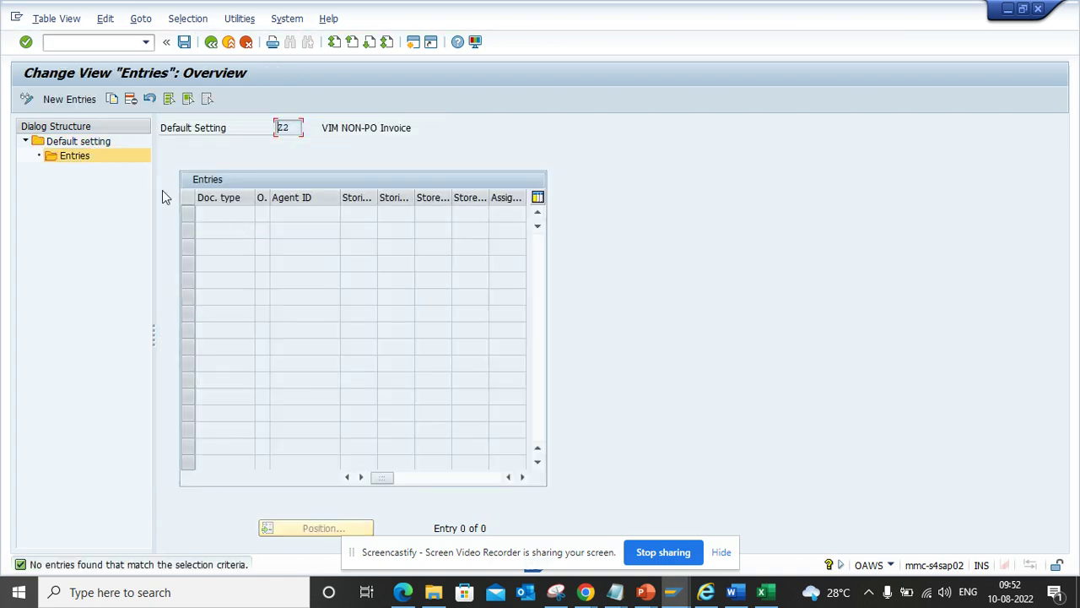
pyautogui.click(88, 102)
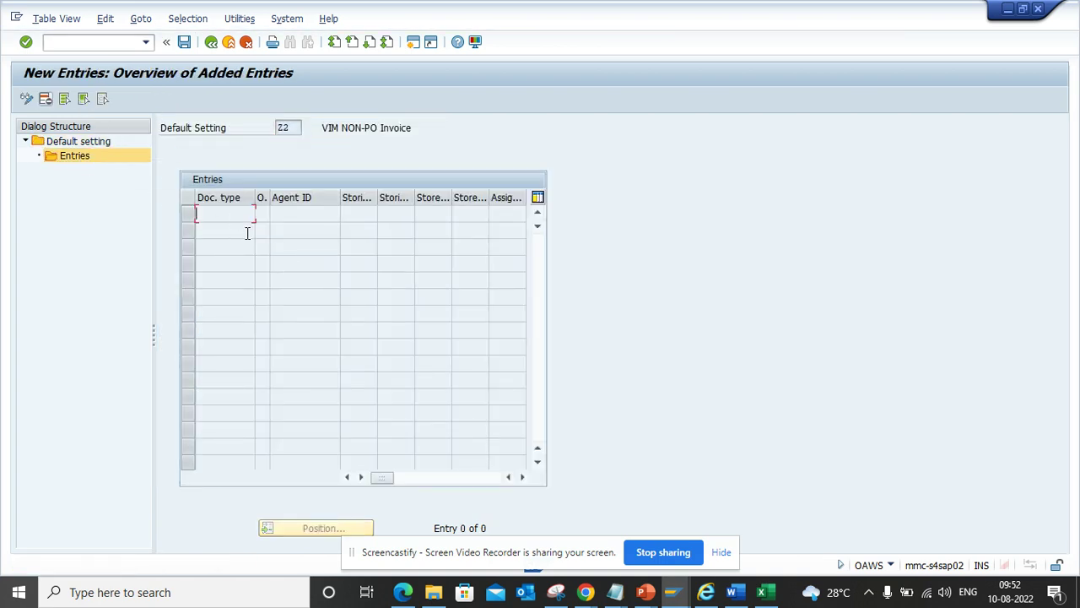
pyautogui.click(240, 215)
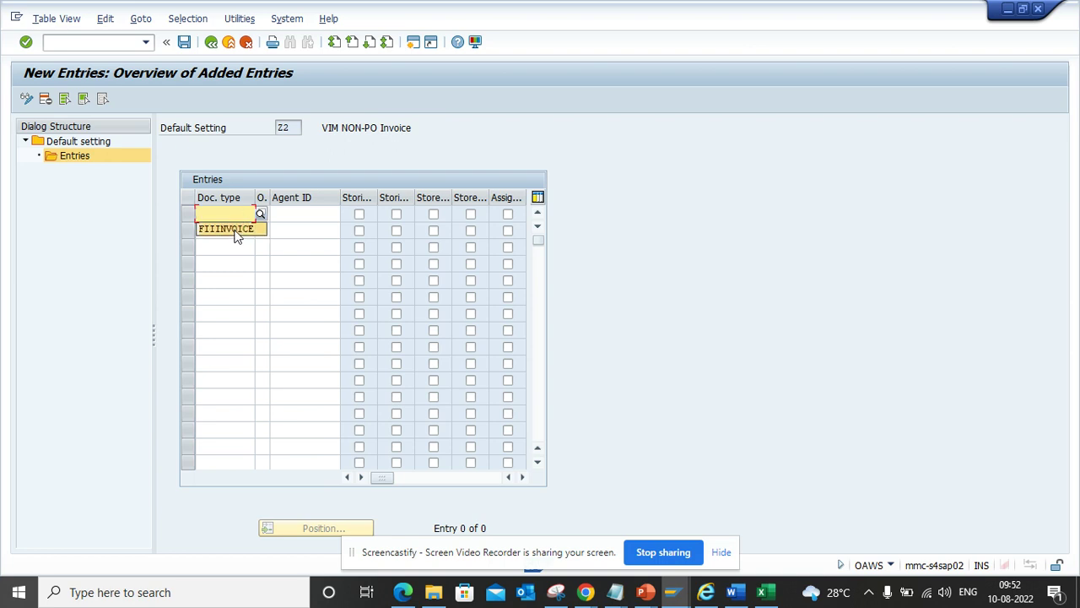
pyautogui.click(235, 228)
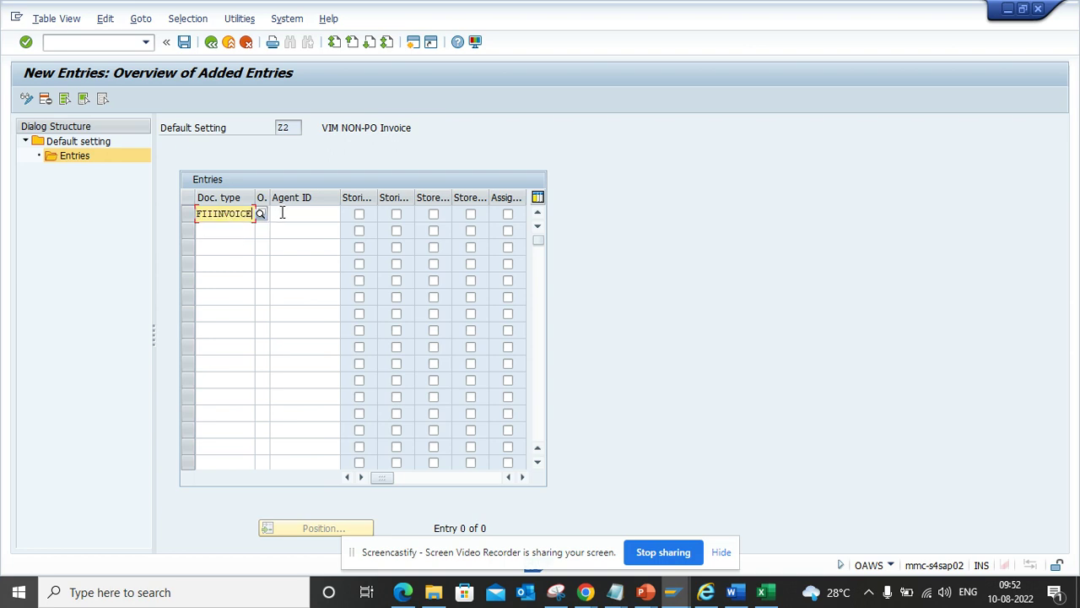
pyautogui.press('Tab')
# - Complete the FIIINVOICE row with object type us and the agent ID, then choose FIICREDIT
pyautogui.write('us')
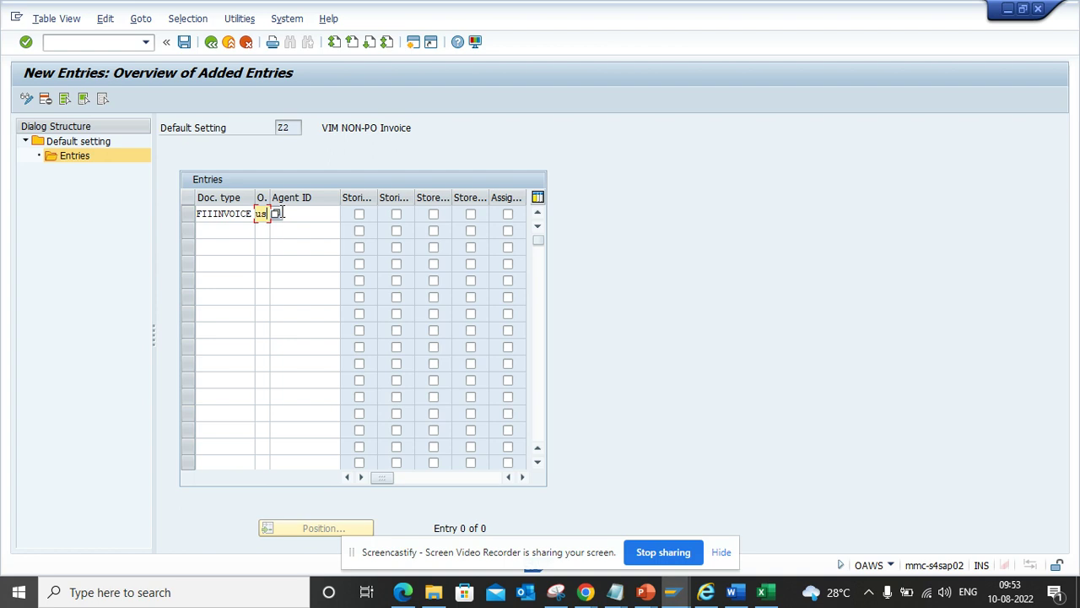
pyautogui.press('Tab')
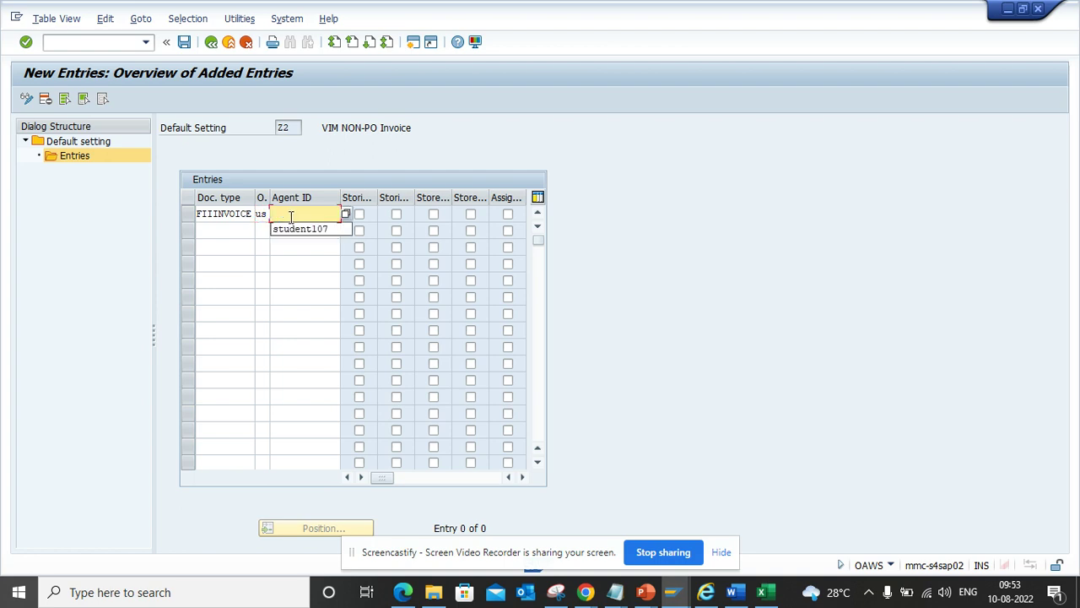
pyautogui.click(295, 229)
pyautogui.click(236, 230)
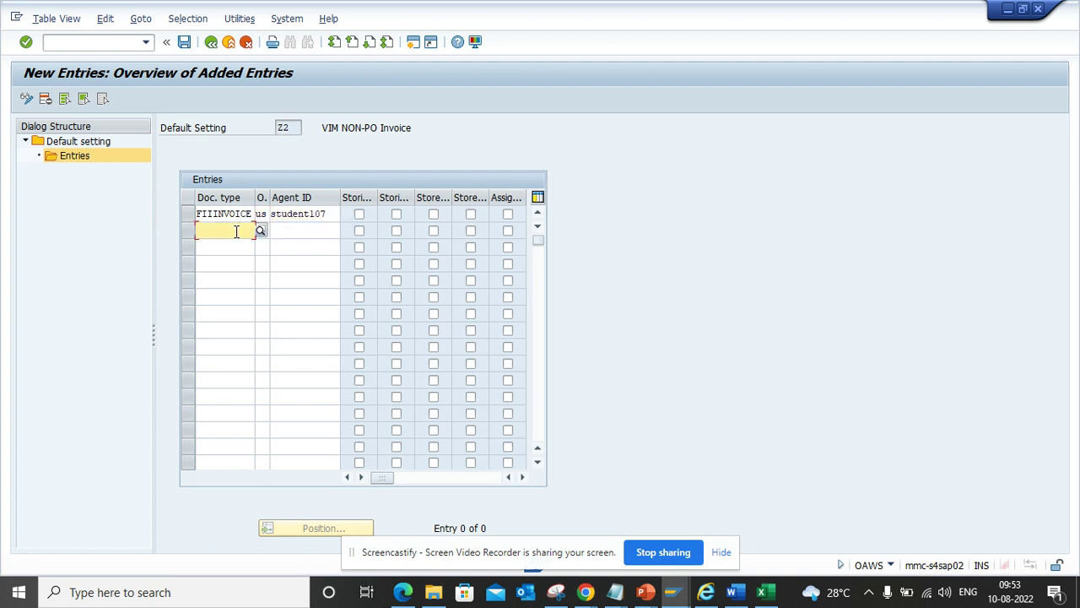
pyautogui.click(259, 231)
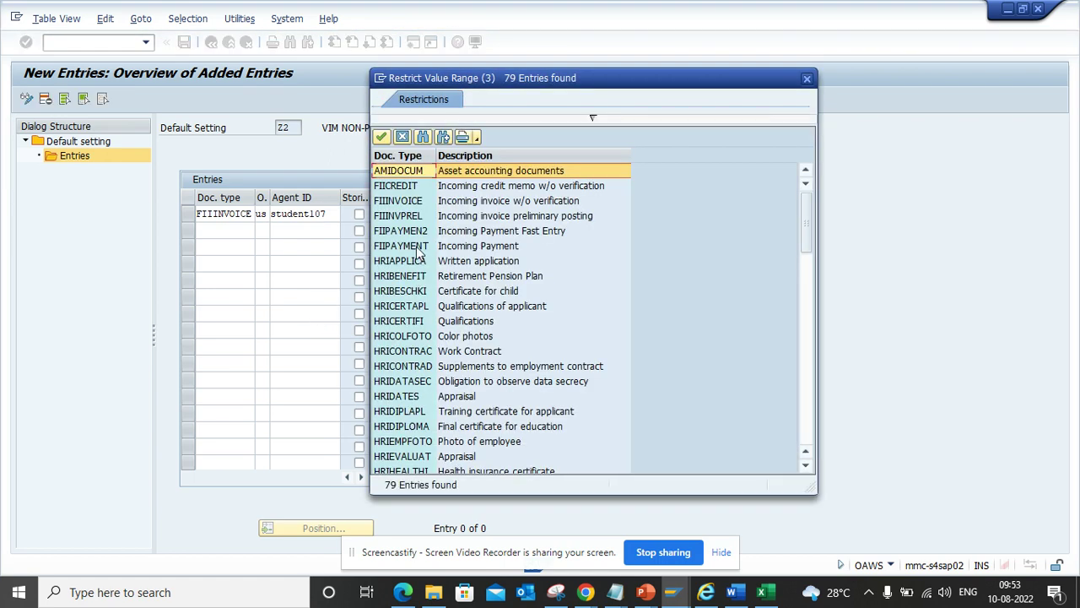
pyautogui.click(413, 188)
# - Fill the second Z2 row with document type FIICREDIT, object type us and agent student107
pyautogui.doubleClick(413, 187)
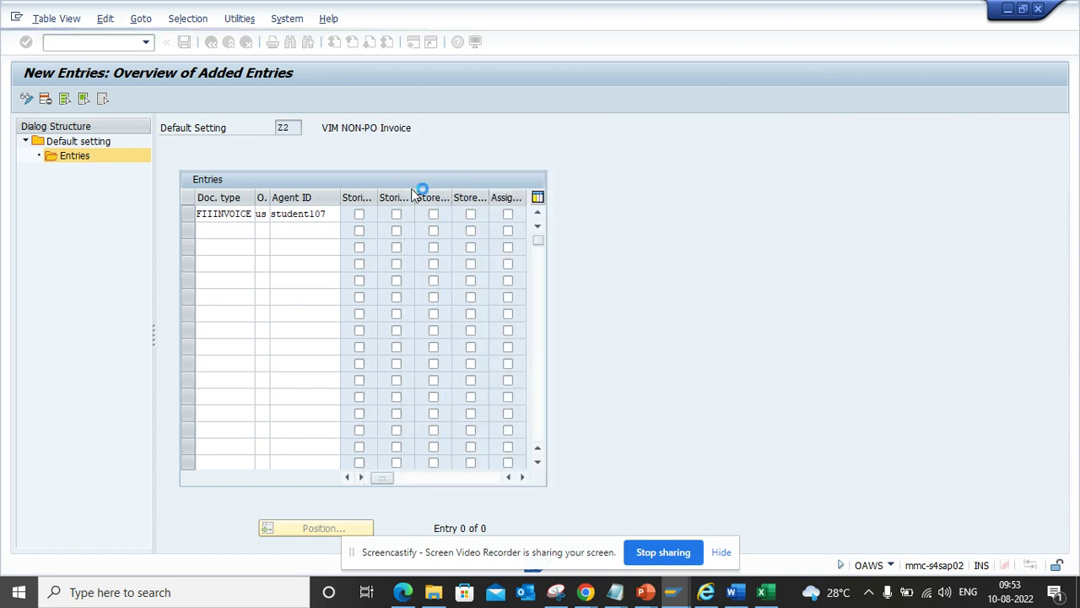
pyautogui.click(265, 231)
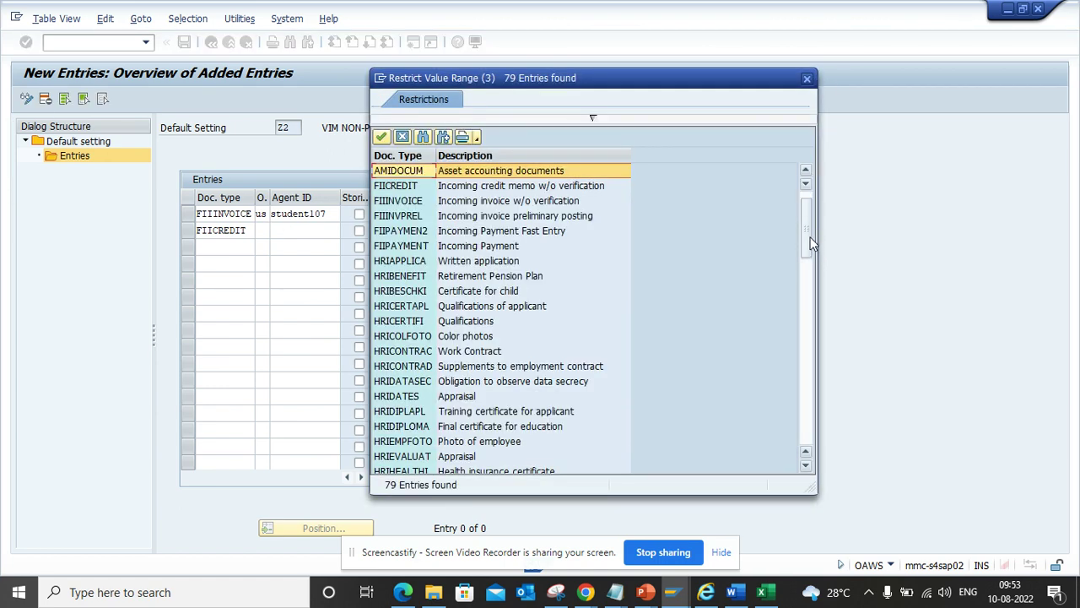
pyautogui.moveTo(811, 240); pyautogui.dragTo(815, 444)
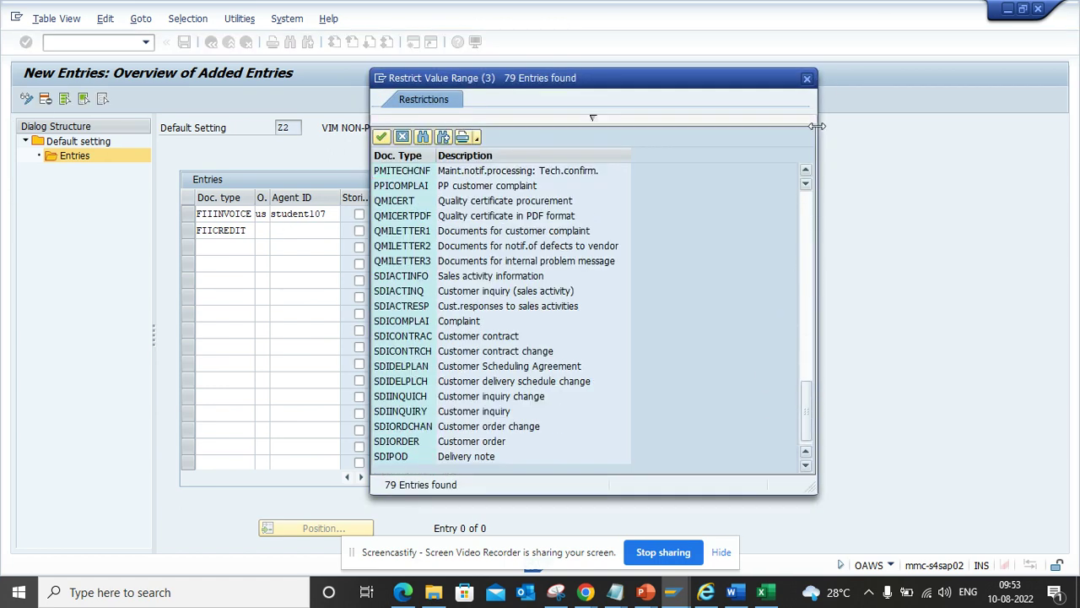
pyautogui.click(806, 79)
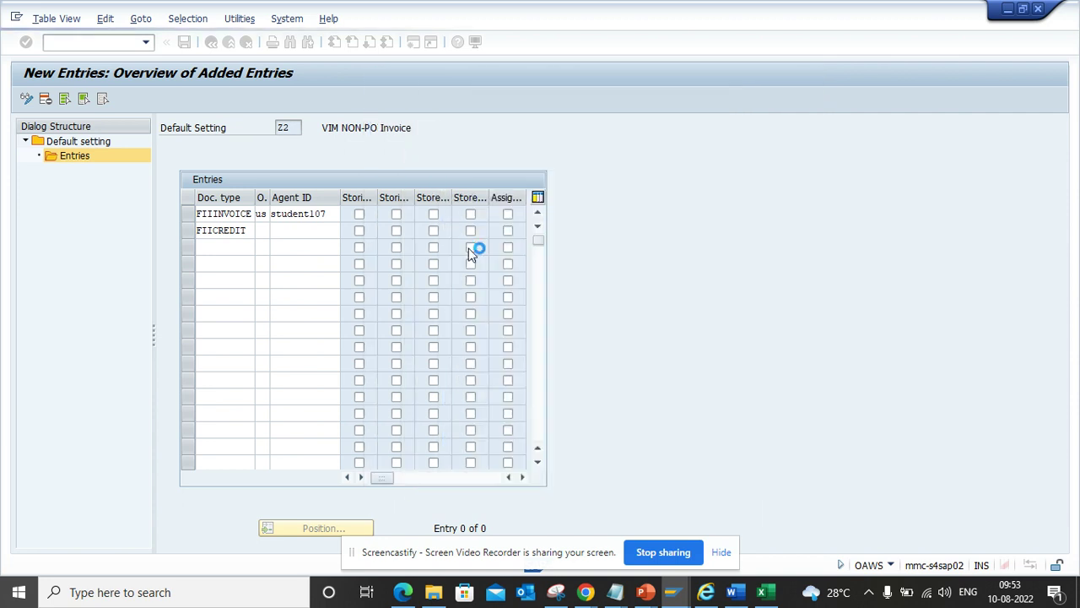
pyautogui.click(278, 231)
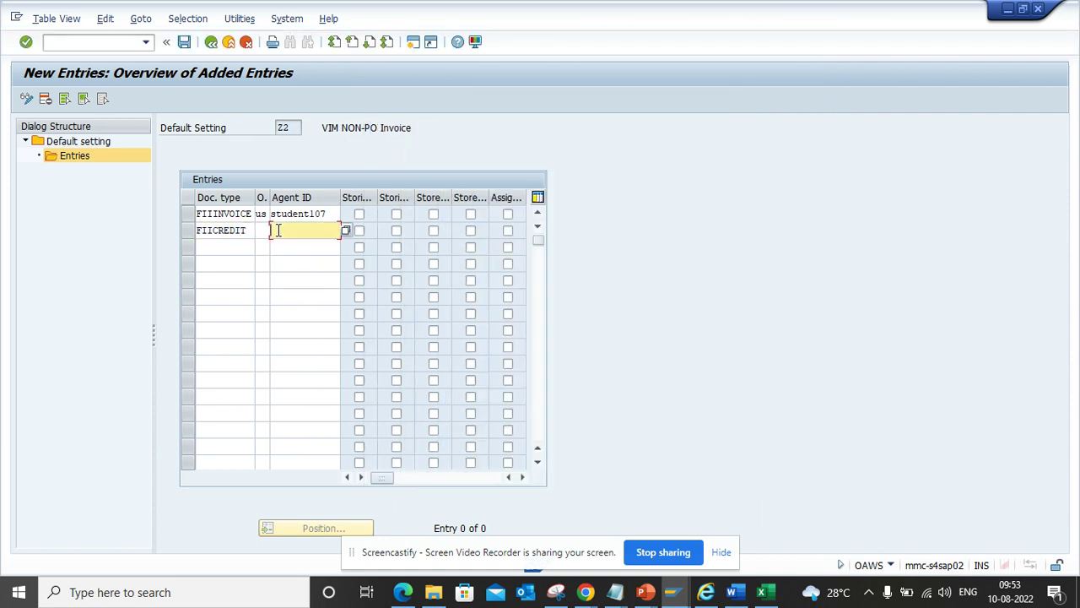
pyautogui.click(262, 230)
pyautogui.write('u')
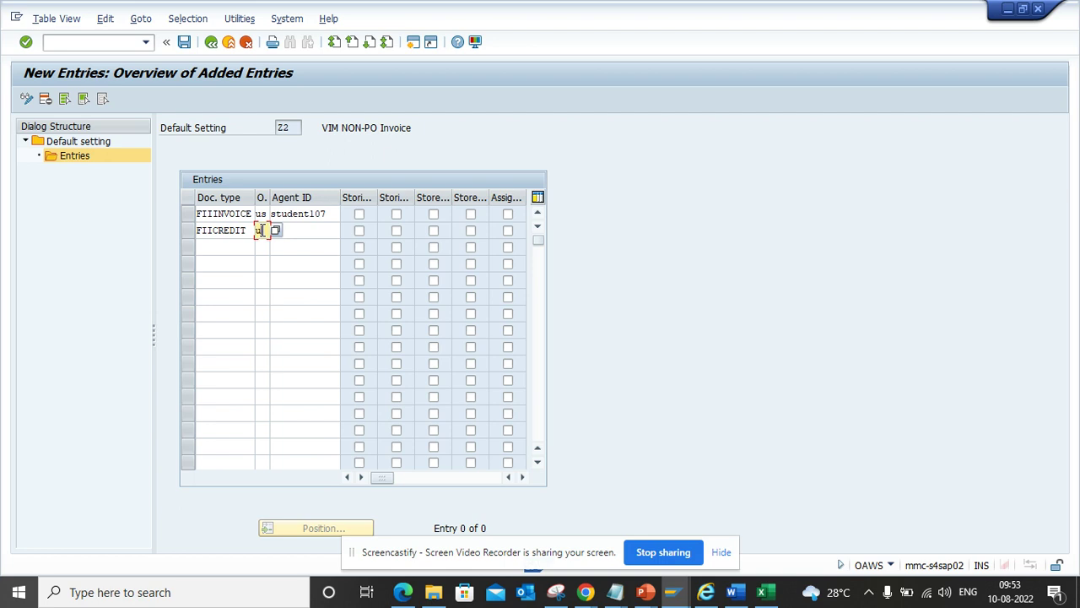
pyautogui.write('s')
pyautogui.press('Tab')
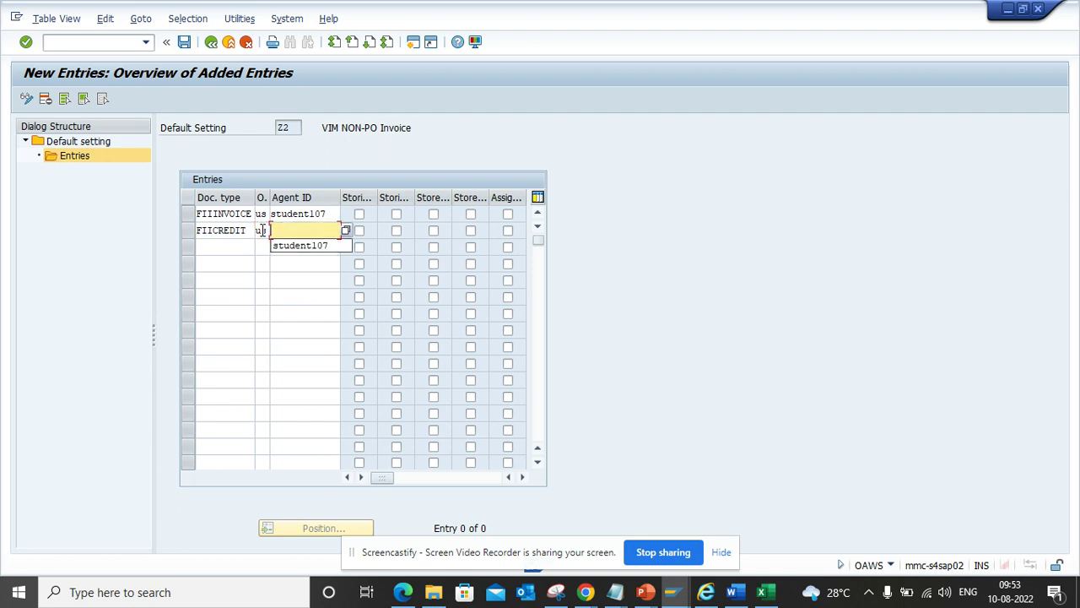
pyautogui.click(287, 246)
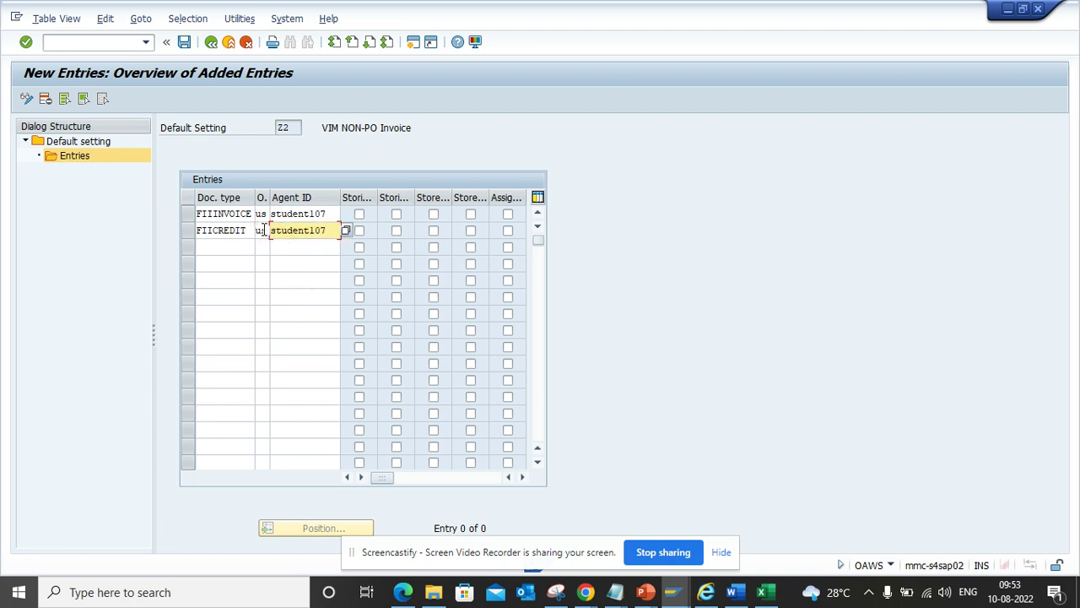
pyautogui.click(263, 229)
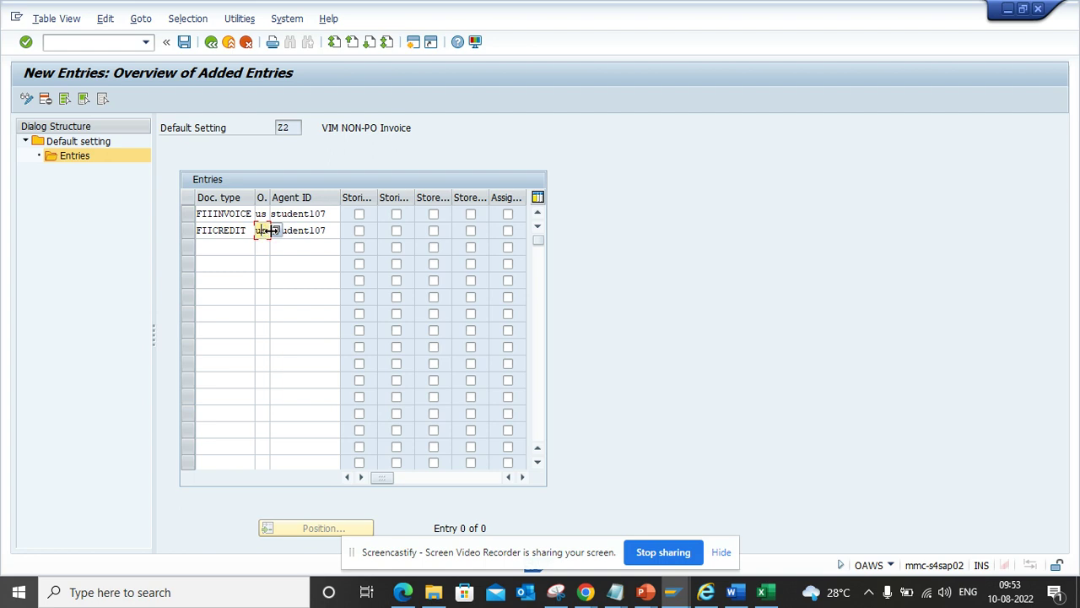
pyautogui.press('Return')
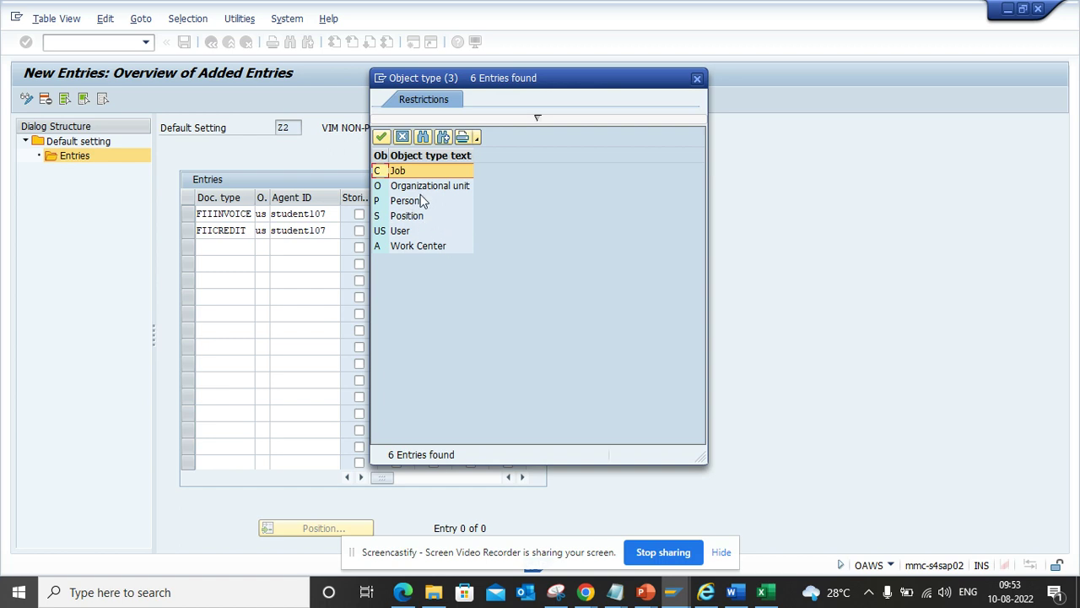
pyautogui.click(697, 79)
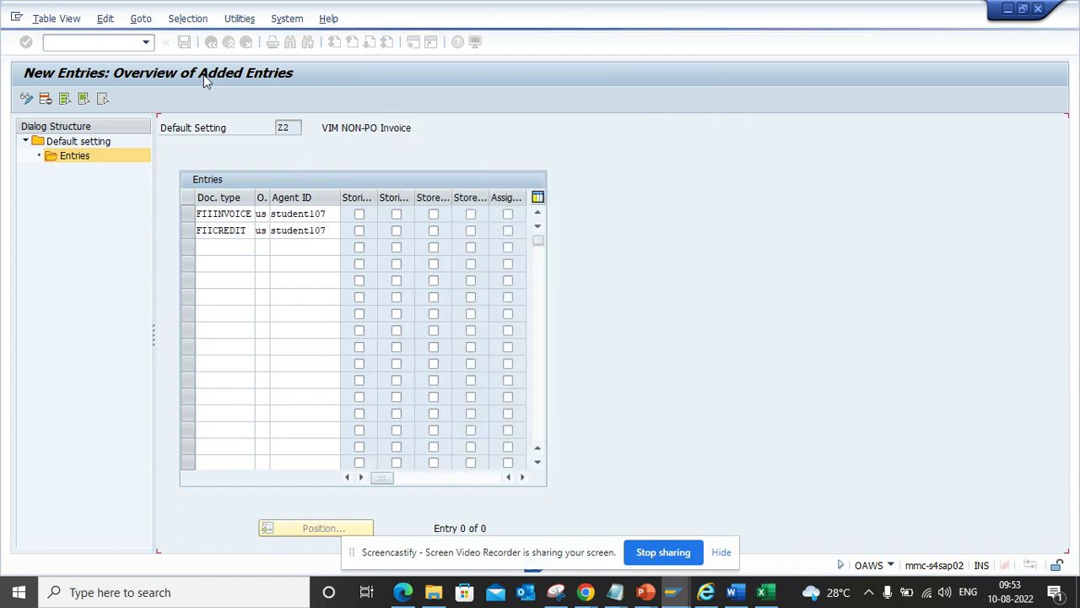
# - Save, tick Storing, Store and Assign for FIIINVOICE and FIICREDIT, save again and return
pyautogui.click(188, 48)
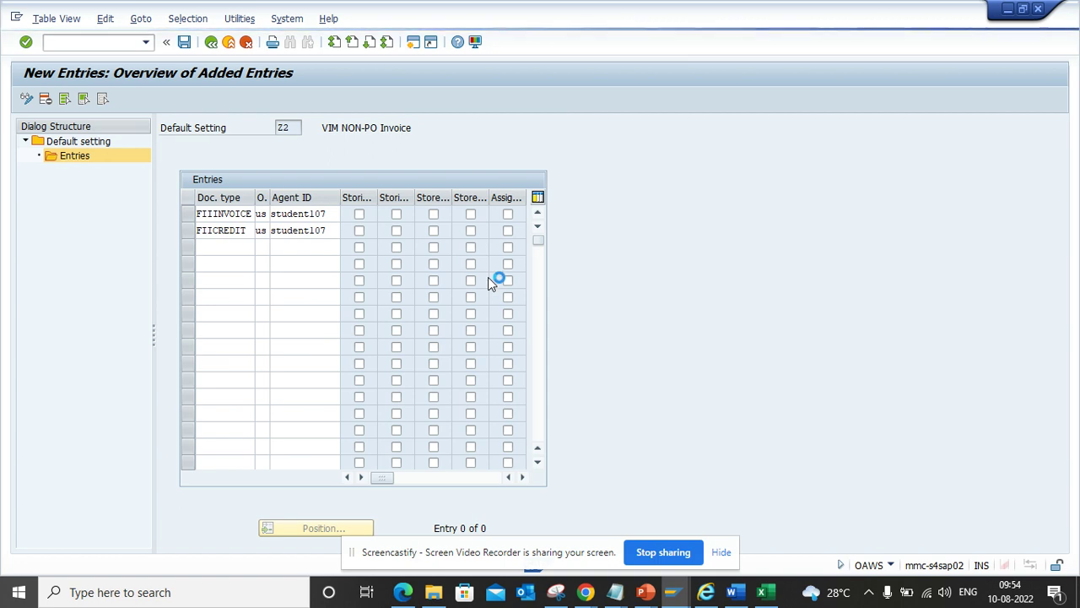
pyautogui.click(358, 231)
pyautogui.click(359, 214)
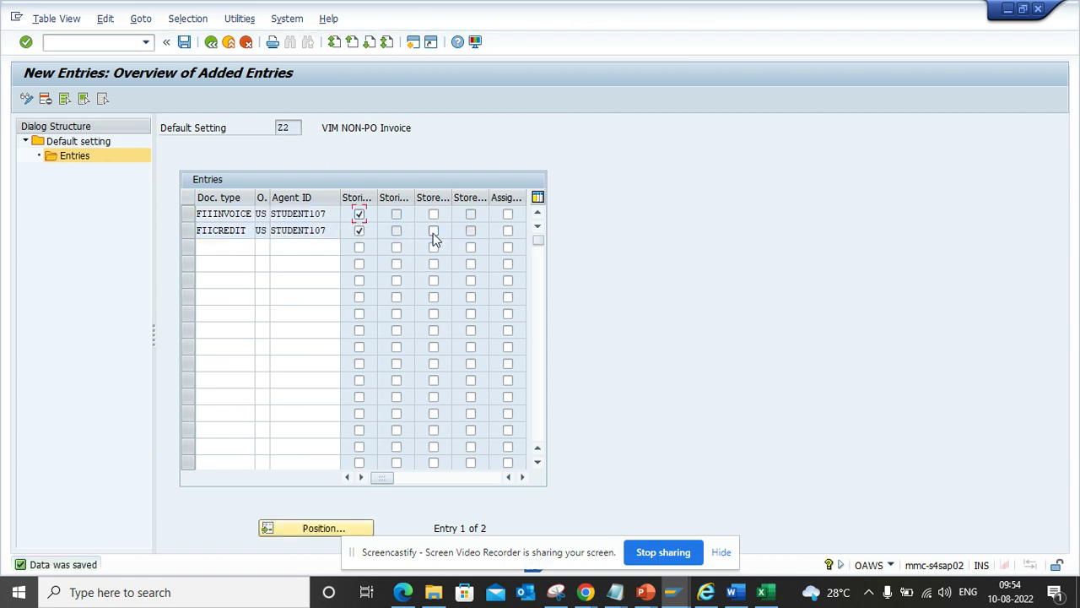
pyautogui.click(433, 231)
pyautogui.click(433, 214)
pyautogui.click(507, 231)
pyautogui.click(507, 214)
pyautogui.click(184, 41)
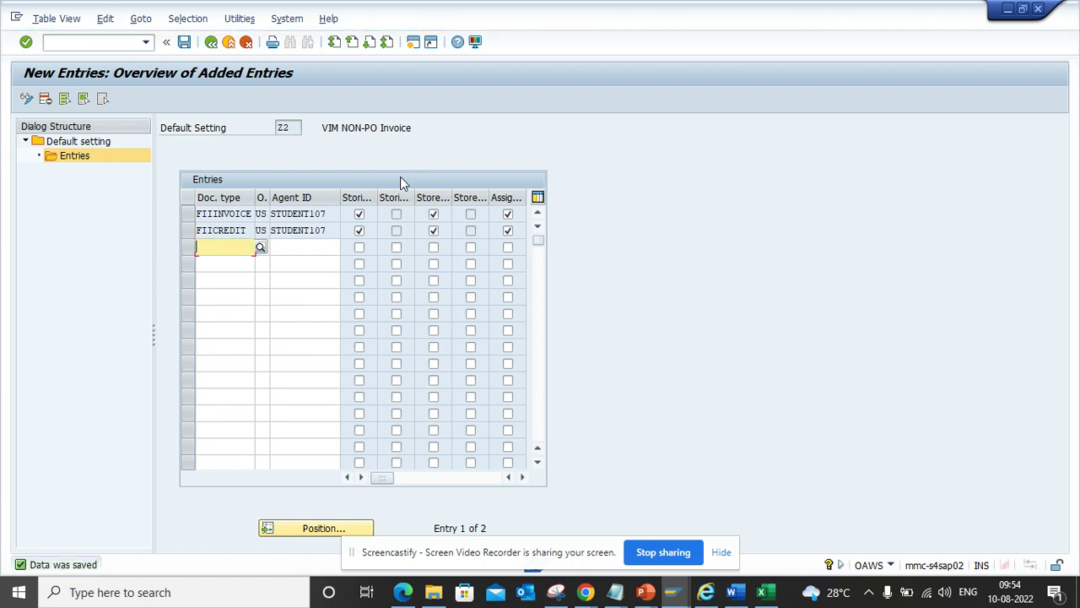
pyautogui.press('F3')
# - Reopen Store documents, expand VIM NON-PO Invoice and try storing a credit memo for subsequent entry
pyautogui.write('/noaw')
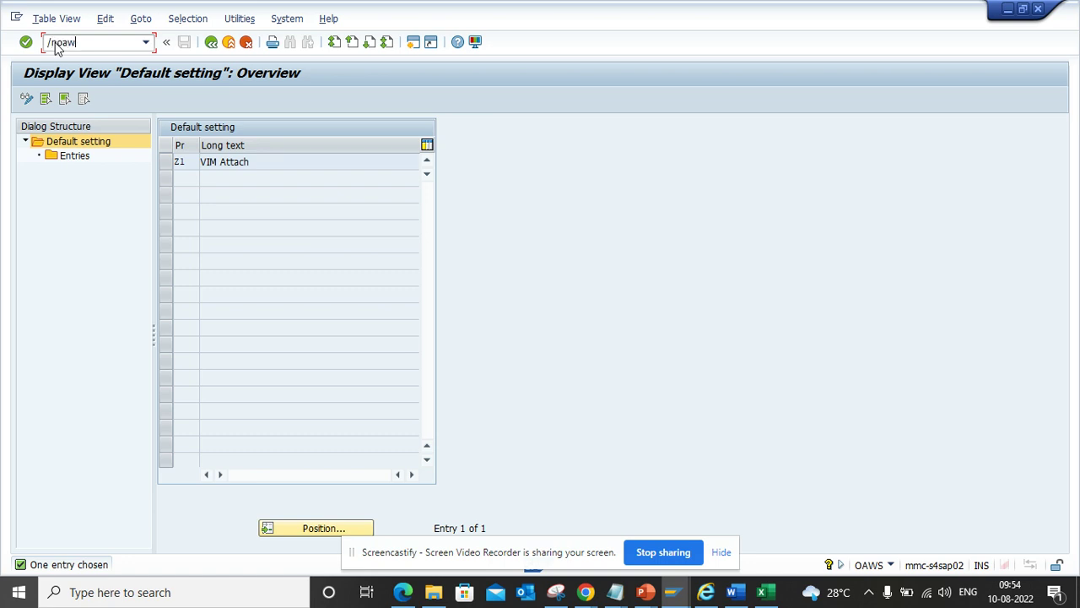
pyautogui.write('d')
pyautogui.press('Return')
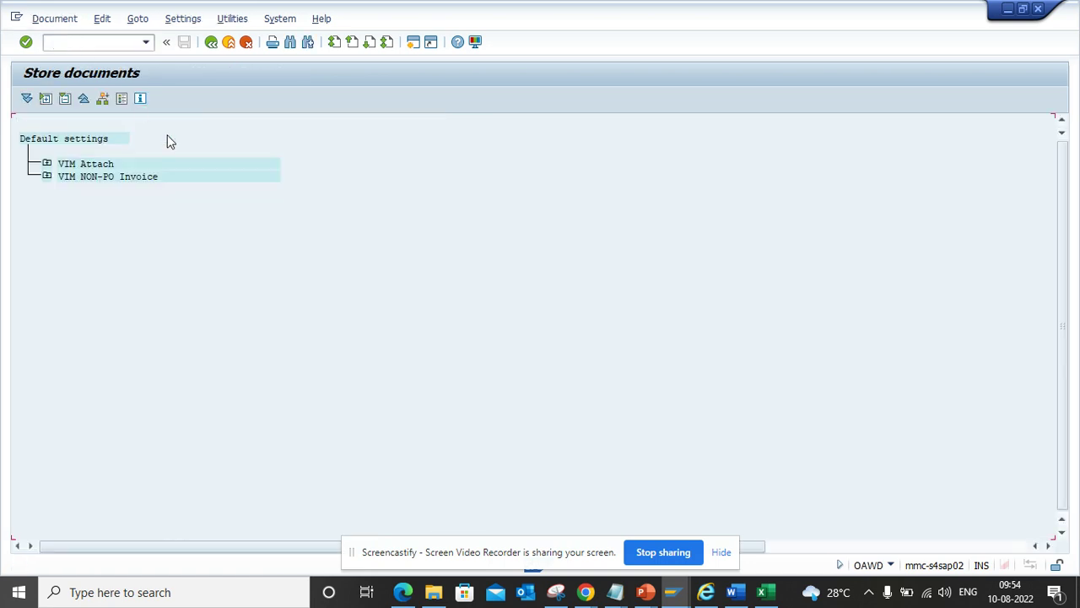
pyautogui.click(47, 176)
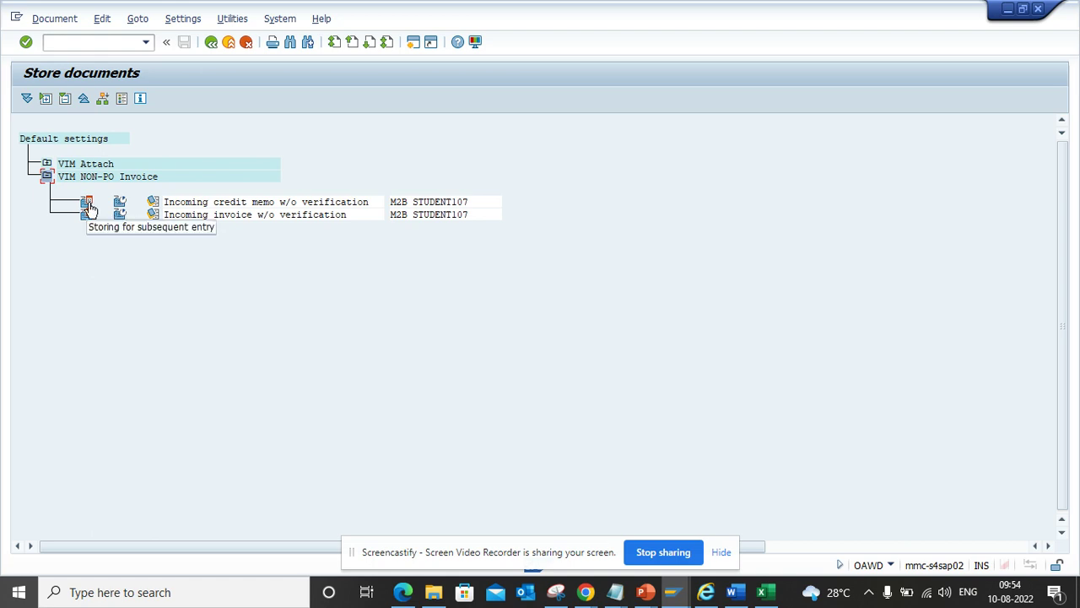
pyautogui.click(88, 205)
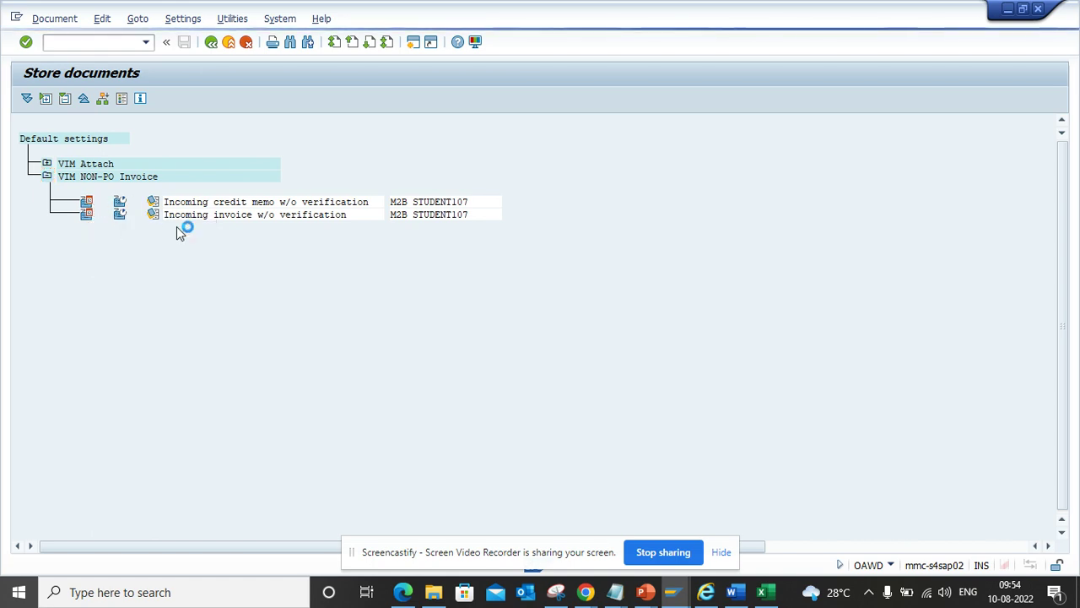